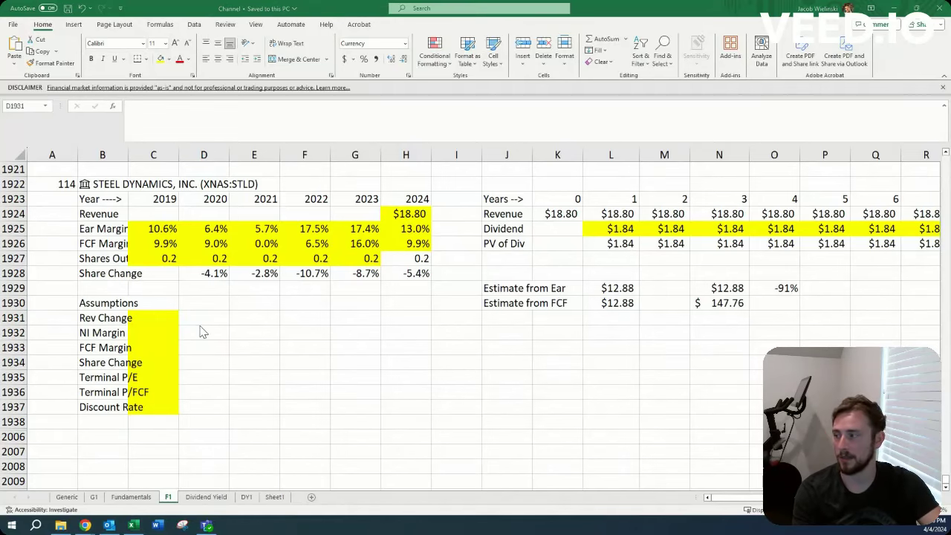
# Switch from the Excel valuation sheet to the QuickFS Steel Dynamics page in Chrome
pyautogui.hotkey('alt', 'Tab')
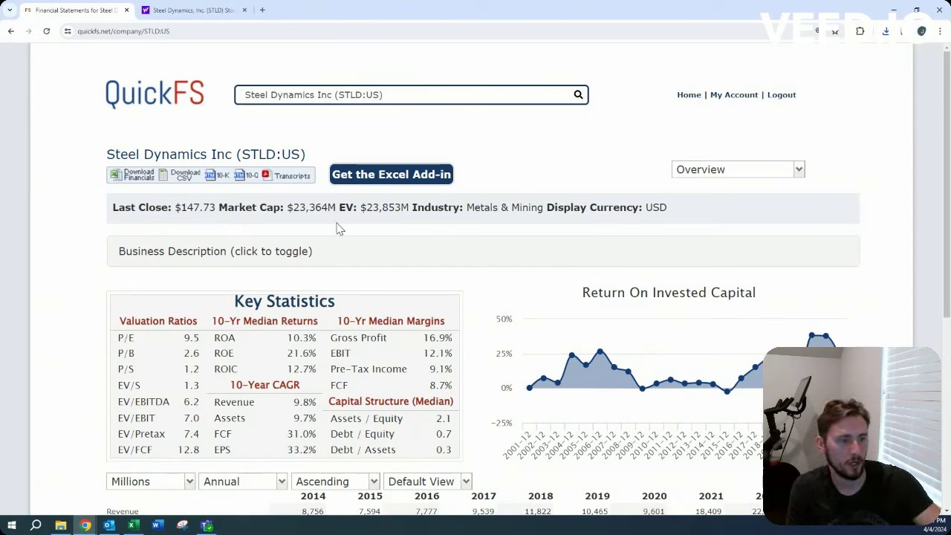
# Scan the Steel Dynamics overview, then view its Cash Flow Statement report
pyautogui.scroll(-3, 338, 228)
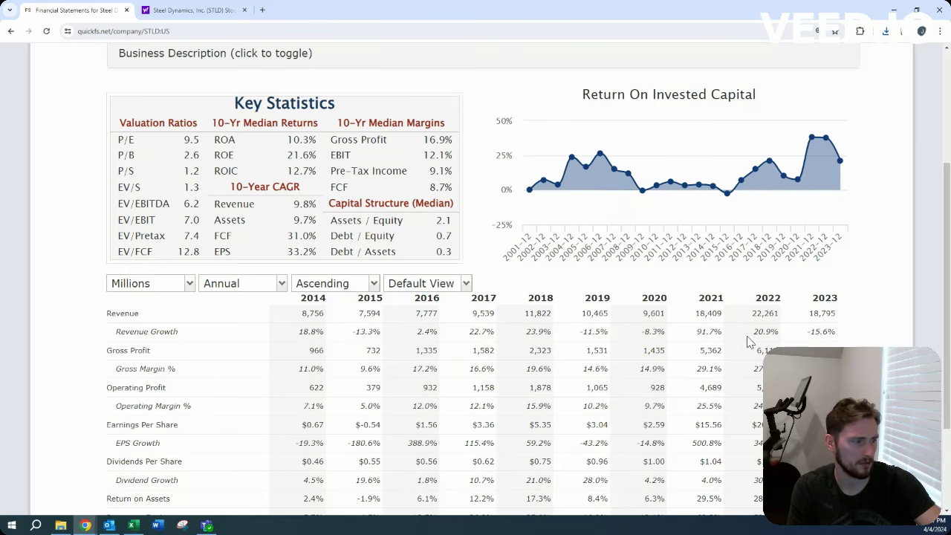
pyautogui.scroll(5, 725, 331)
pyautogui.click(747, 174)
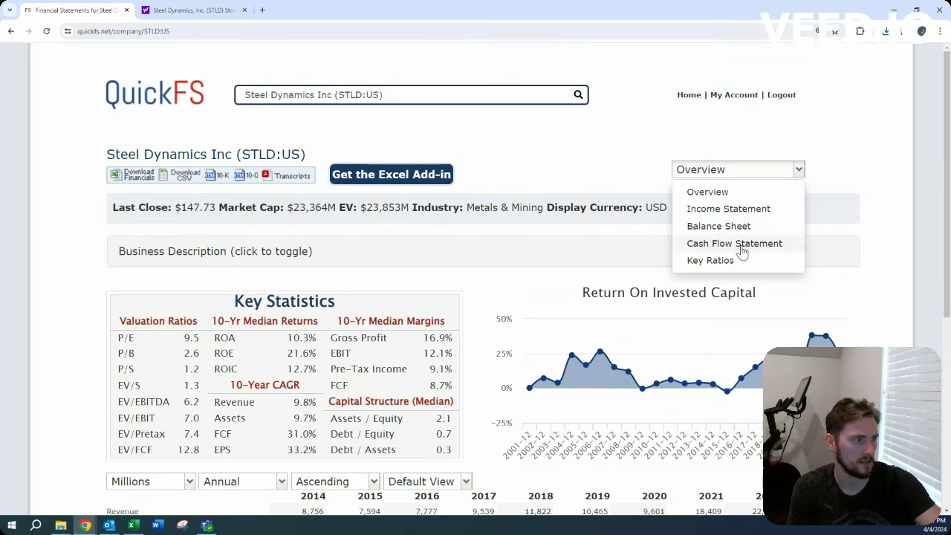
pyautogui.click(741, 246)
pyautogui.scroll(-1, 740, 252)
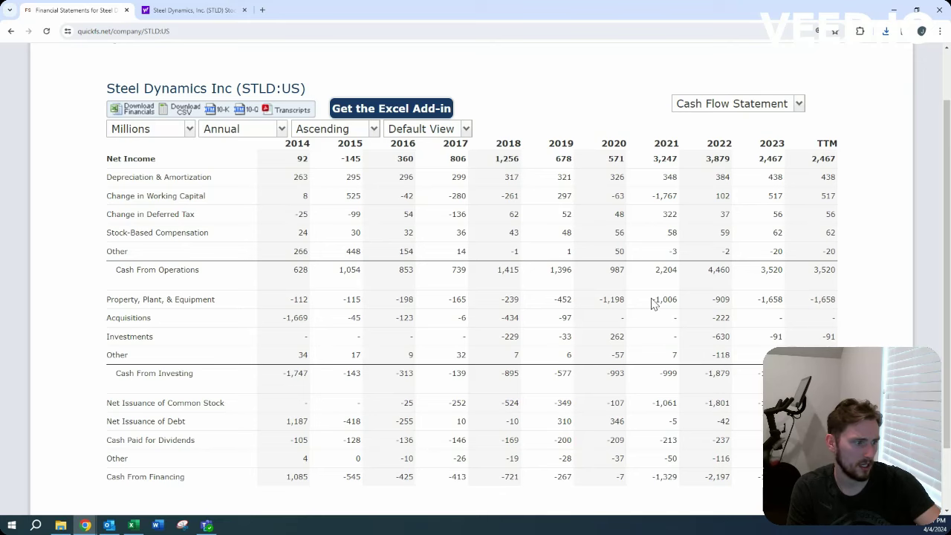
# Return to the Overview report and expand, then collapse, the Business Description
pyautogui.click(730, 112)
pyautogui.click(732, 124)
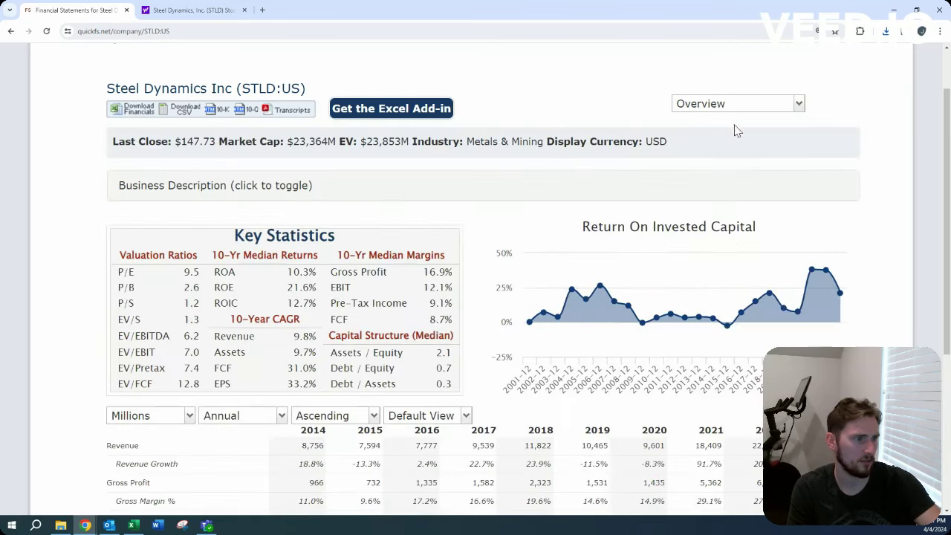
pyautogui.click(536, 188)
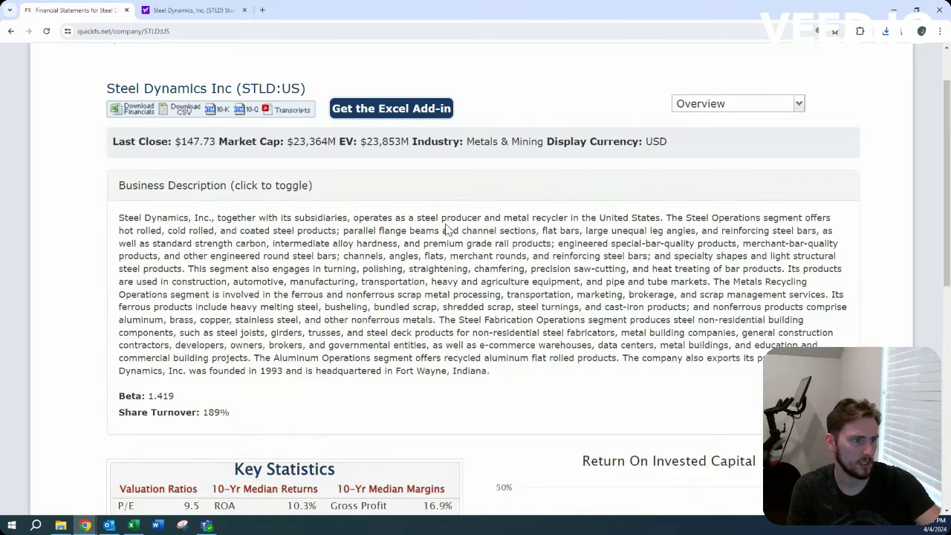
pyautogui.click(487, 198)
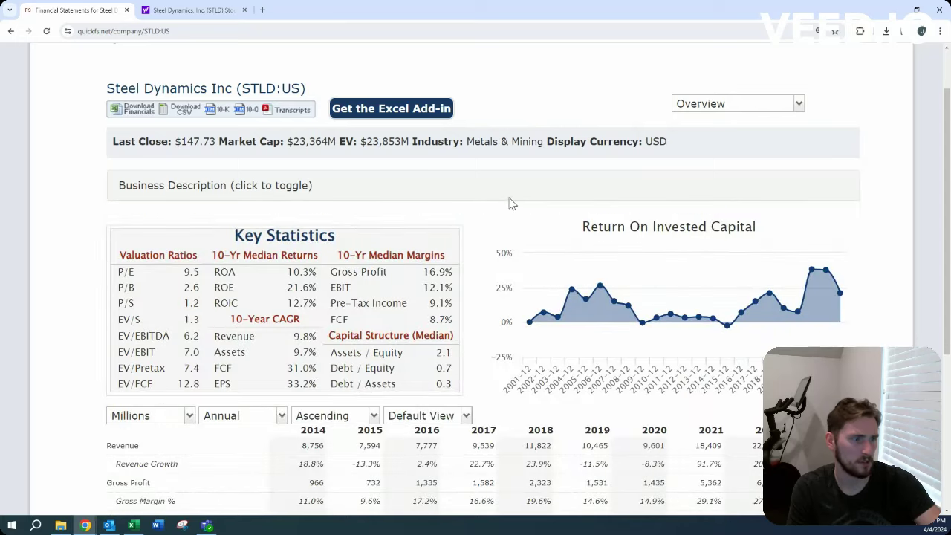
# Scroll through the overview figures and bring up the financial report list
pyautogui.scroll(-1, 527, 212)
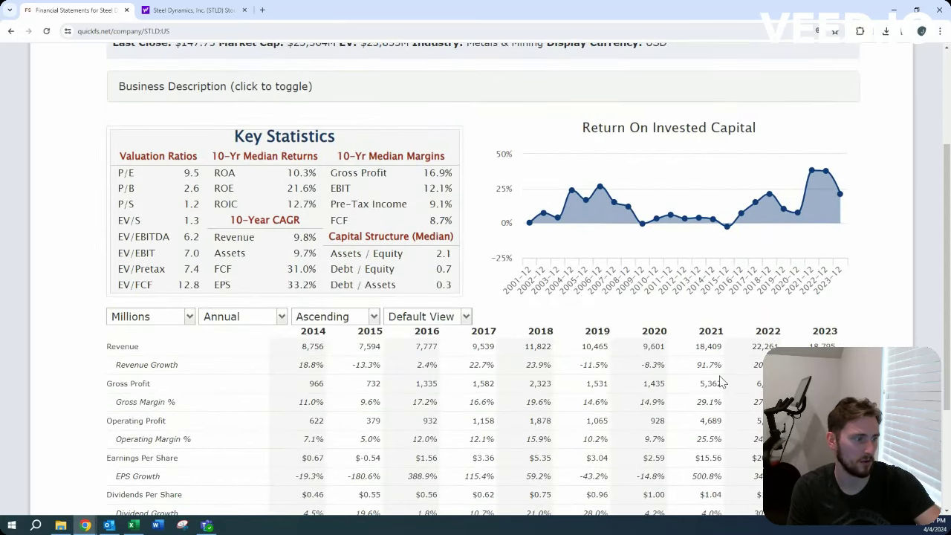
pyautogui.scroll(-1, 697, 340)
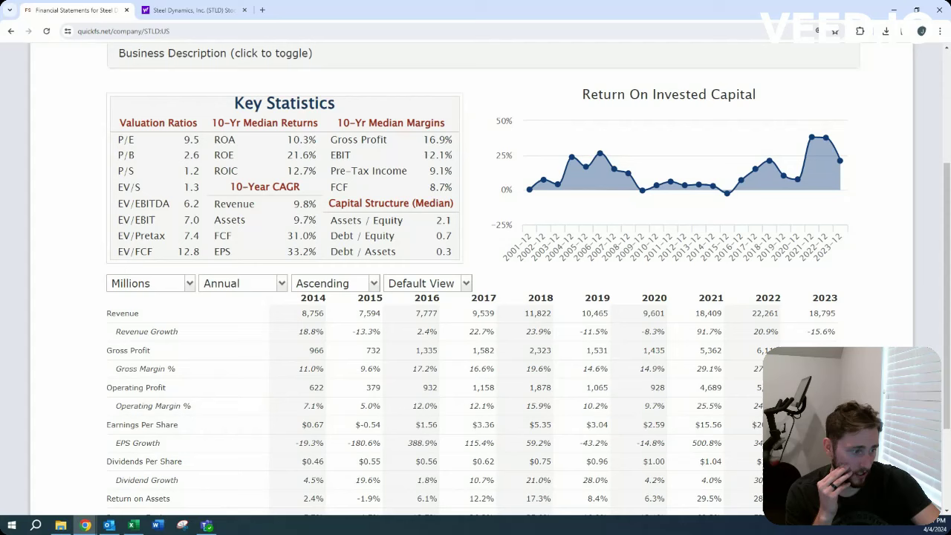
pyautogui.scroll(1, 739, 359)
pyautogui.scroll(-1, 739, 371)
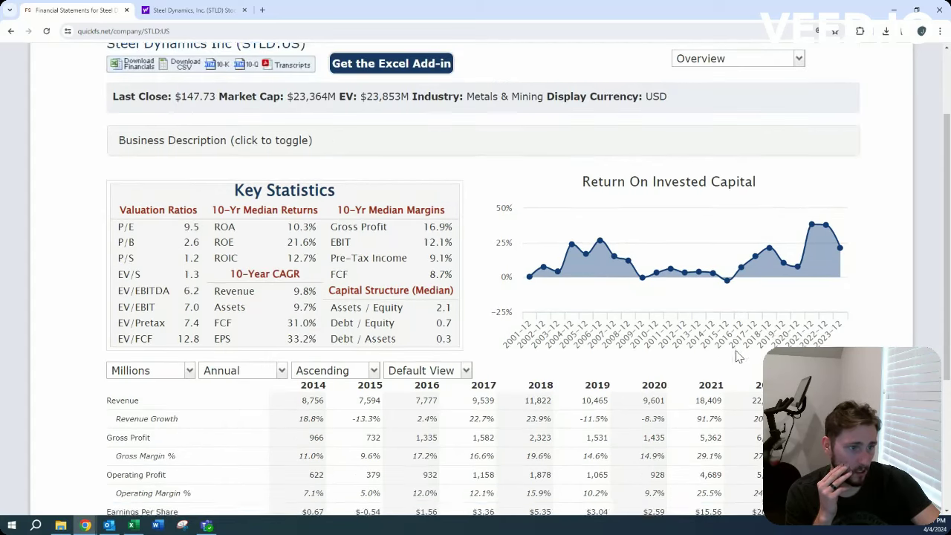
pyautogui.scroll(-1, 740, 394)
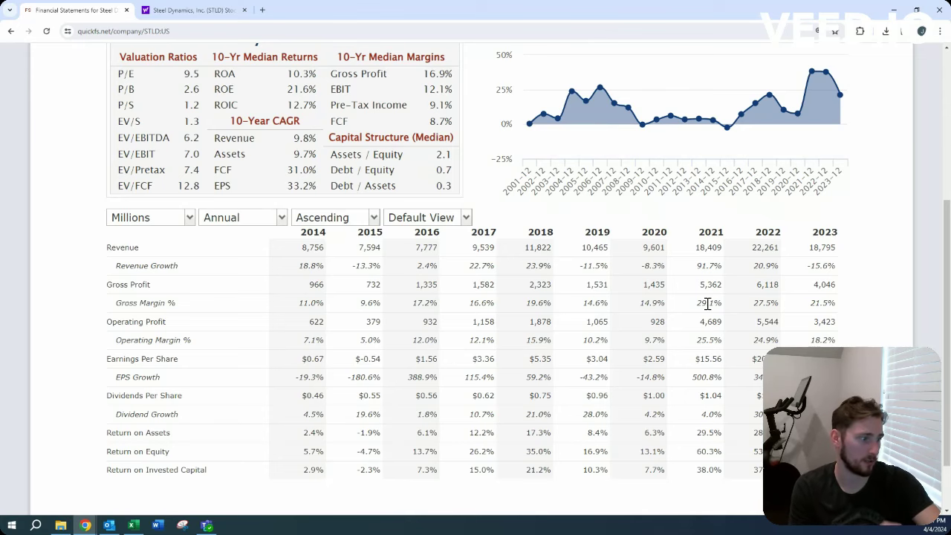
pyautogui.scroll(1, 706, 304)
pyautogui.moveTo(742, 151)
pyautogui.scroll(2, 747, 130)
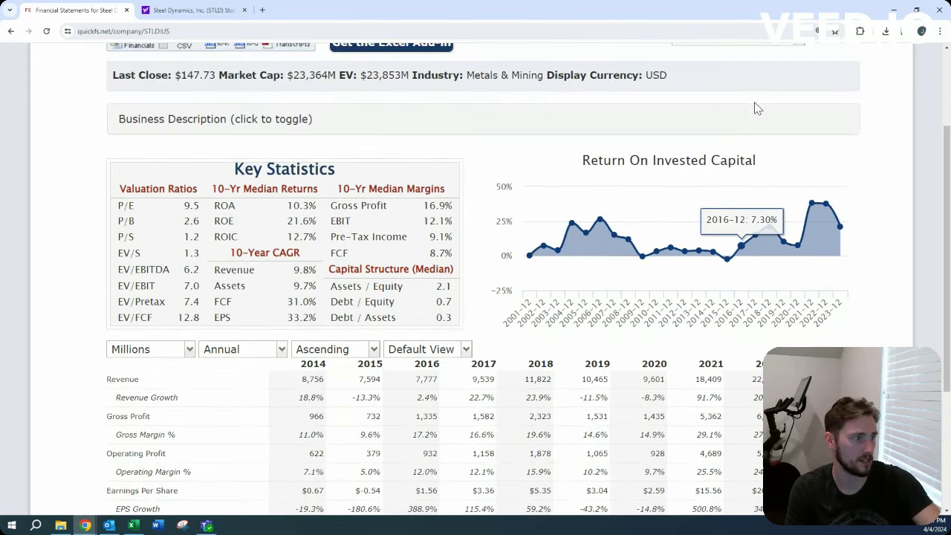
pyautogui.click(753, 105)
# Review the Balance Sheet, then switch to the Cash Flow Statement
pyautogui.click(749, 160)
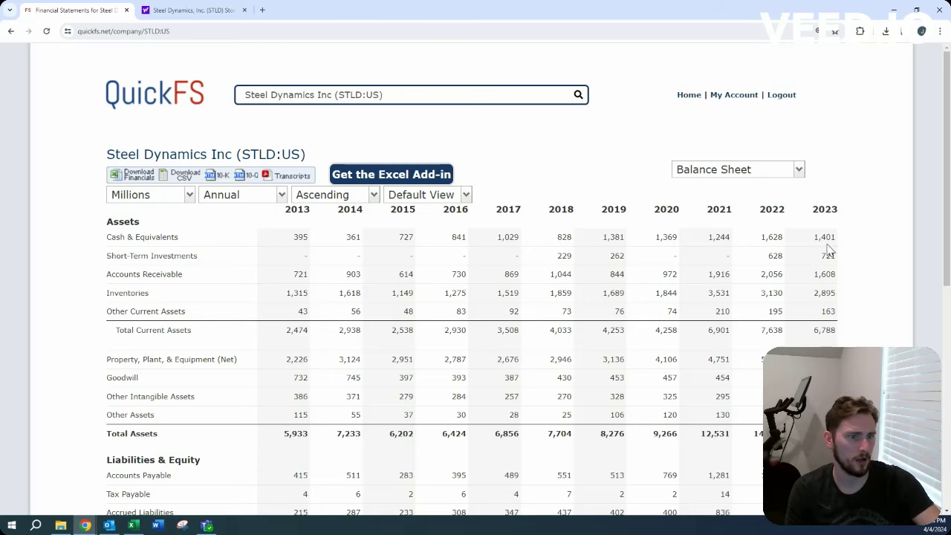
pyautogui.scroll(-3, 840, 264)
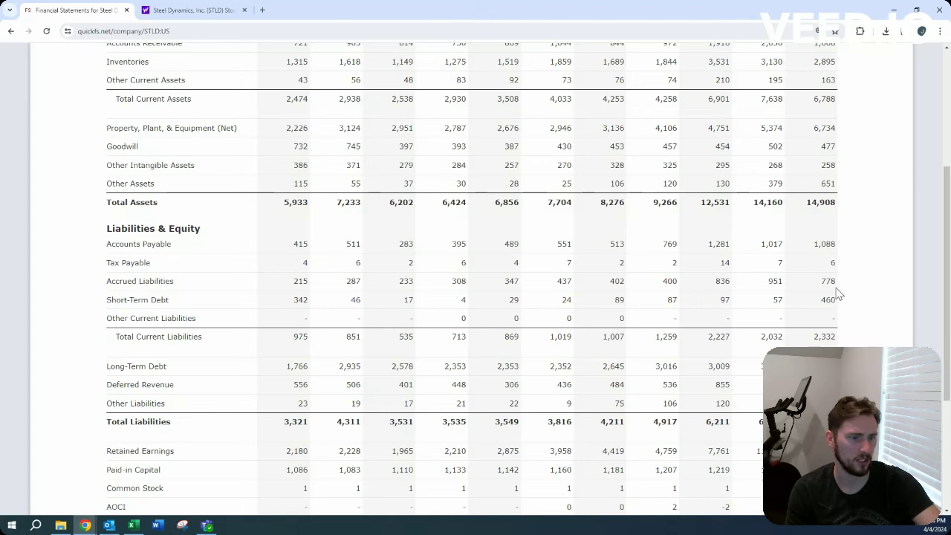
pyautogui.scroll(3, 847, 327)
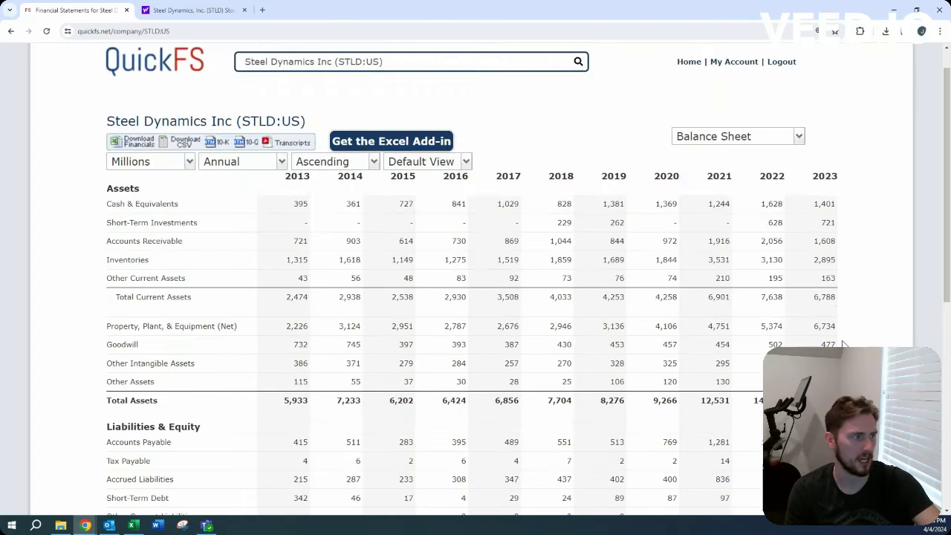
pyautogui.click(736, 136)
pyautogui.click(757, 211)
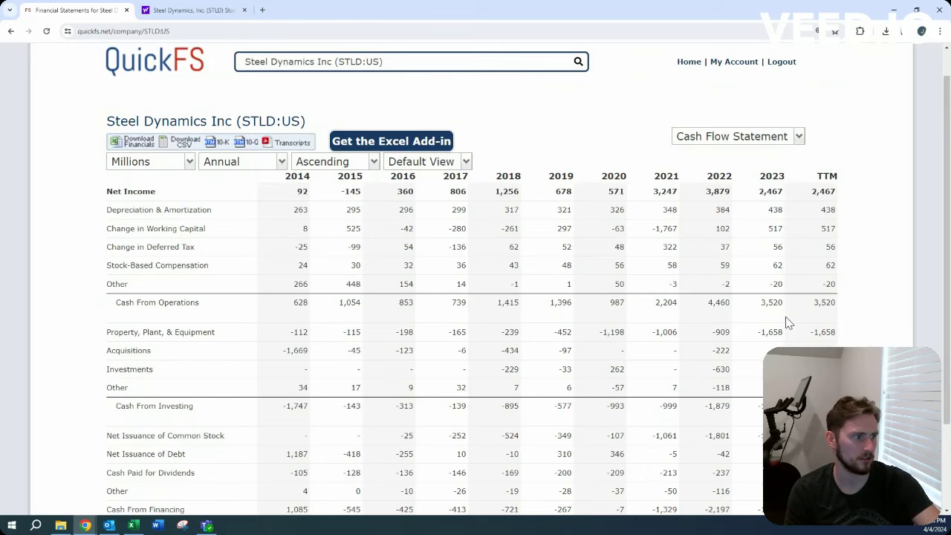
# Flip back to the Balance Sheet, then return to the Cash Flow Statement
pyautogui.click(762, 147)
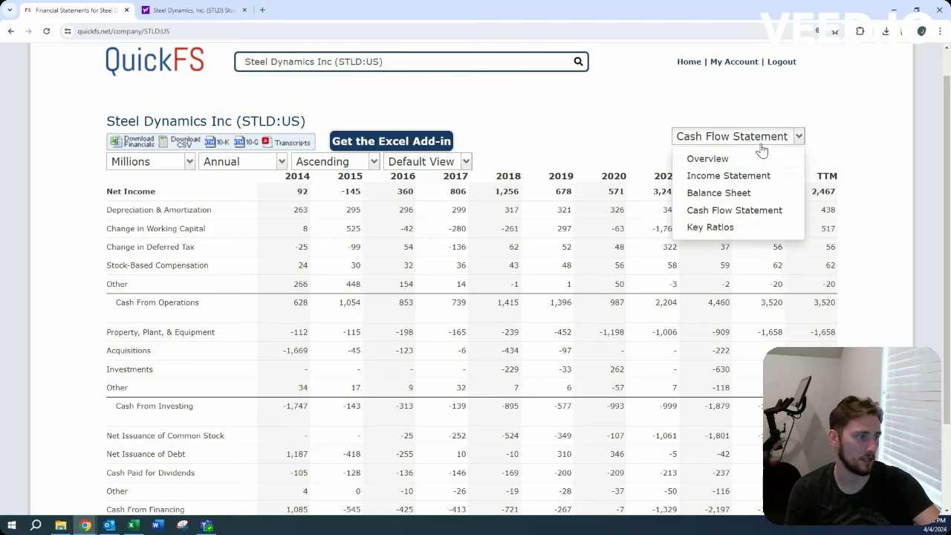
pyautogui.click(758, 193)
pyautogui.scroll(-3, 821, 256)
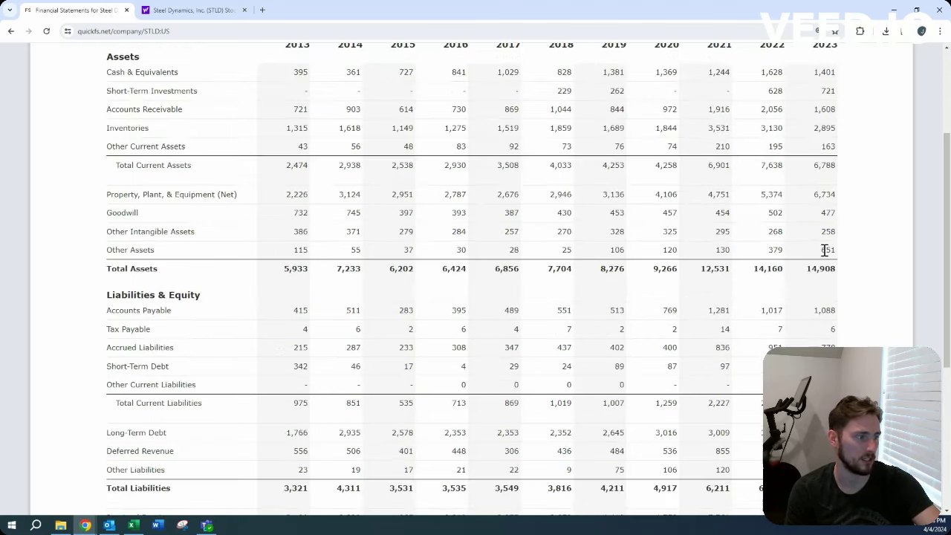
pyautogui.scroll(2, 766, 237)
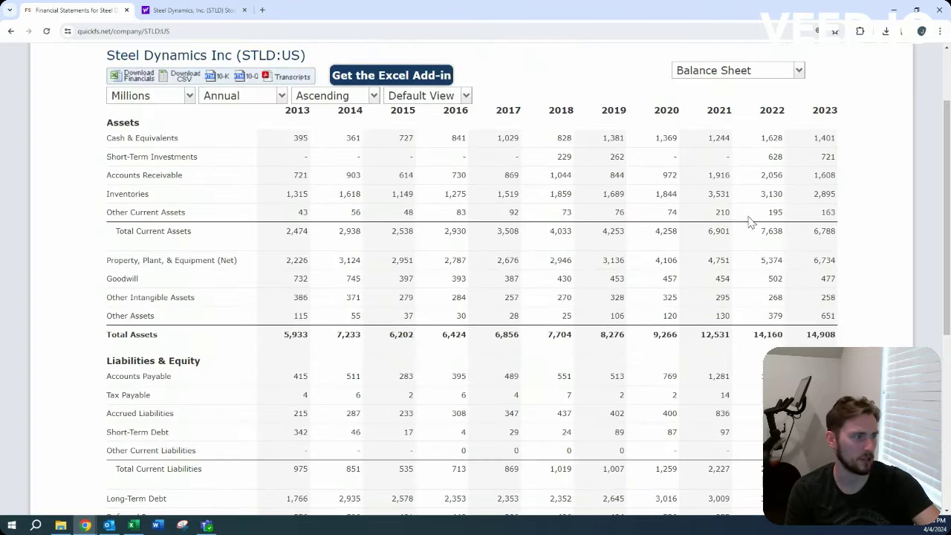
pyautogui.click(740, 75)
pyautogui.click(746, 143)
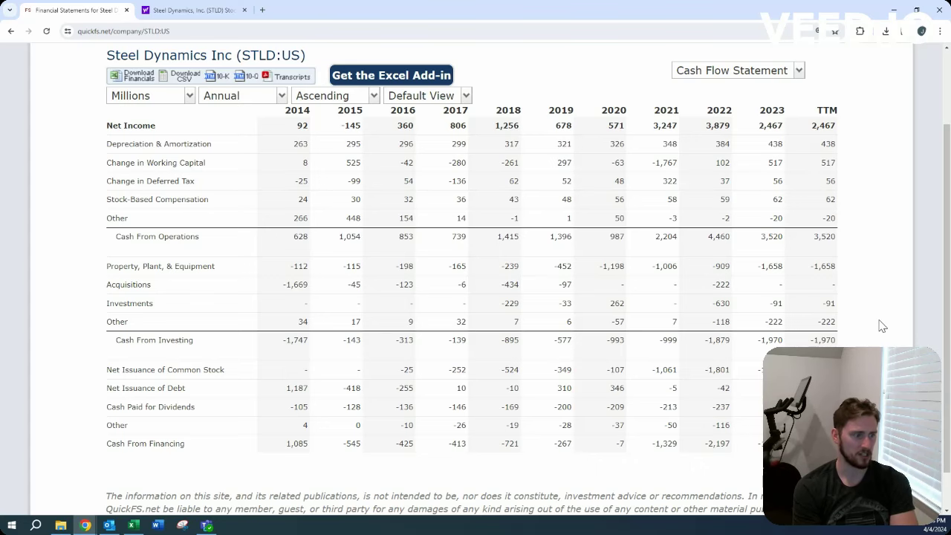
# Glance at the Yahoo Finance STLD quote page, then return to the QuickFS cash flow statement
pyautogui.click(195, 10)
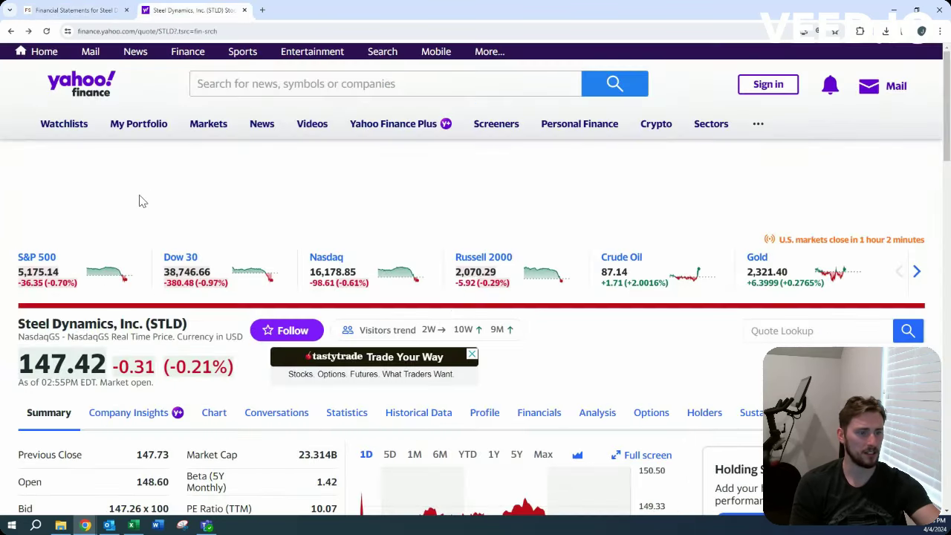
pyautogui.scroll(-2, 143, 201)
pyautogui.click(75, 9)
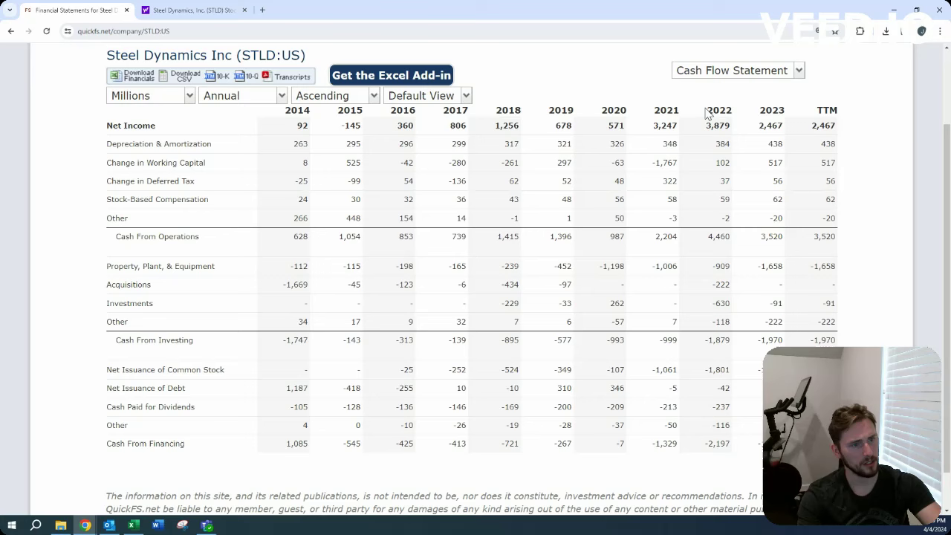
# After a quick look at Excel, set QuickFS back to the Overview report and scroll it
pyautogui.hotkey('alt', 'Tab')
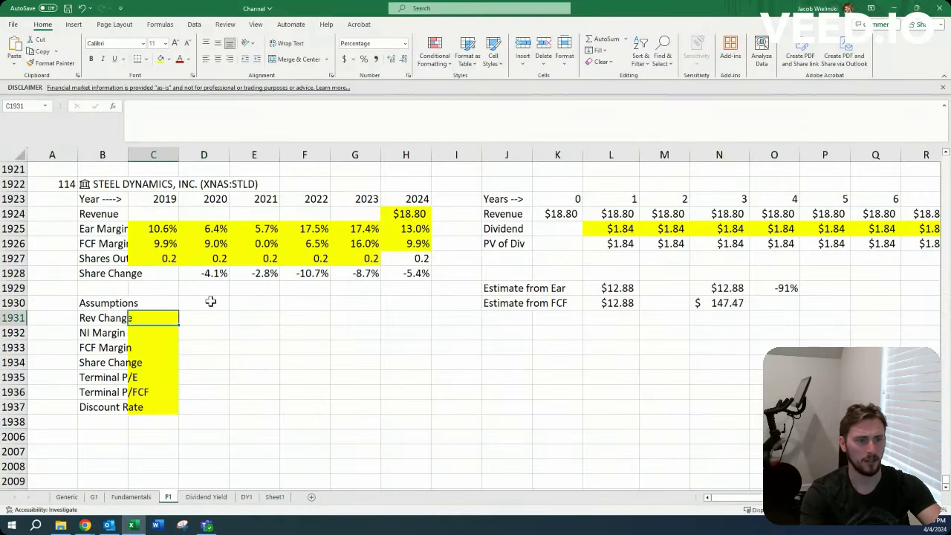
pyautogui.hotkey('alt', 'Tab')
pyautogui.click(747, 70)
pyautogui.click(743, 92)
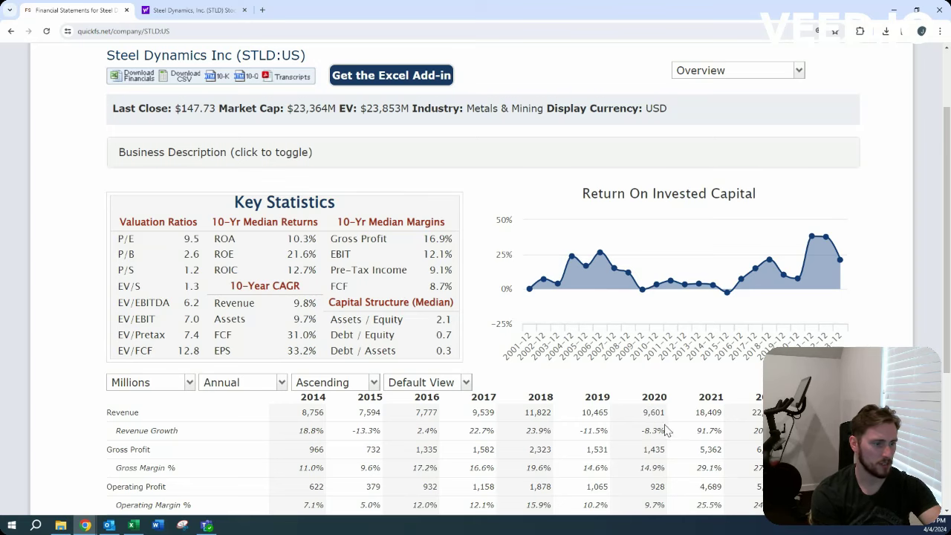
pyautogui.scroll(-3, 667, 419)
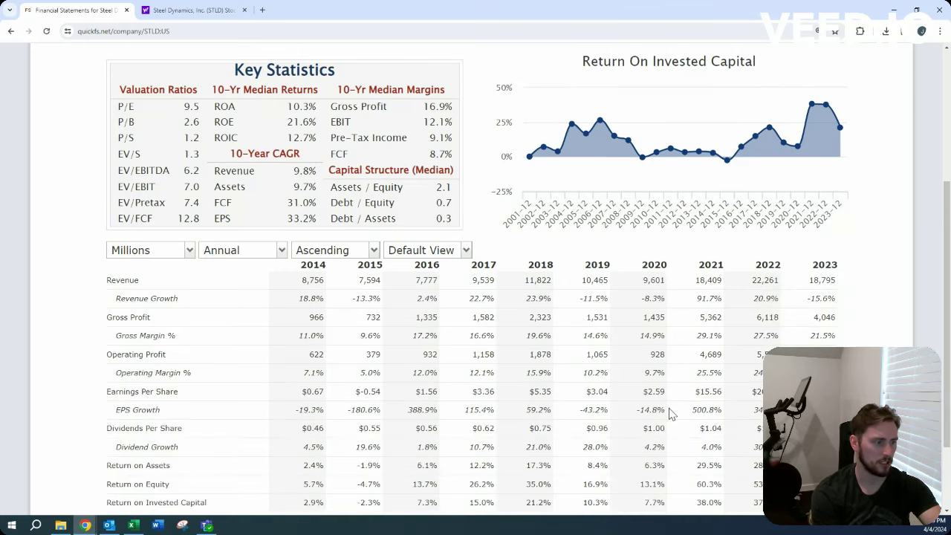
pyautogui.scroll(3, 667, 404)
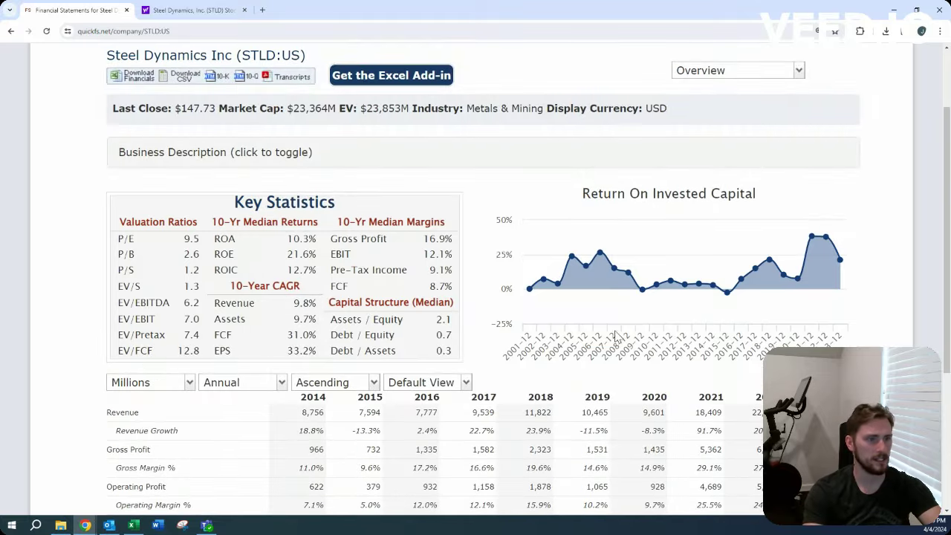
pyautogui.hotkey('alt', 'Tab')
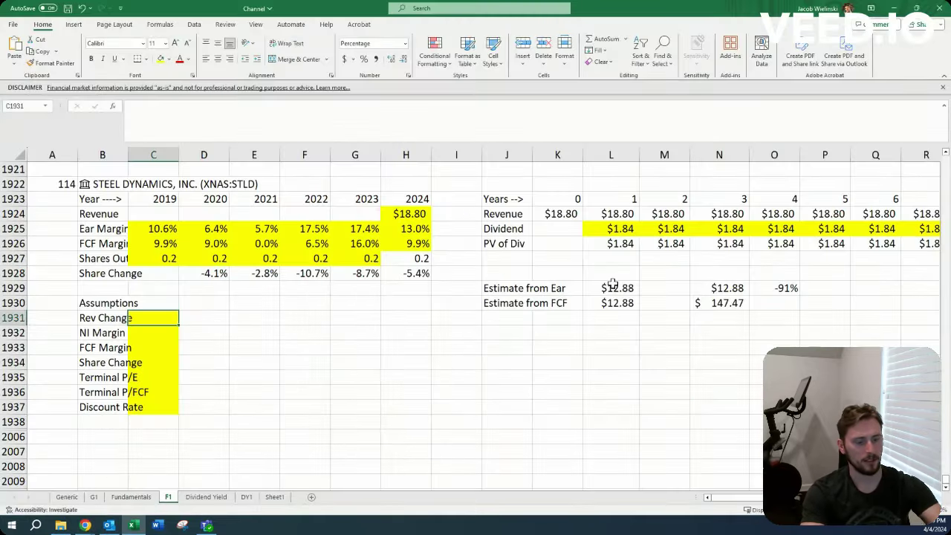
pyautogui.write('3')
pyautogui.press('Return')
pyautogui.press('Down')
pyautogui.press('Down')
pyautogui.press('Down')
pyautogui.write('1')
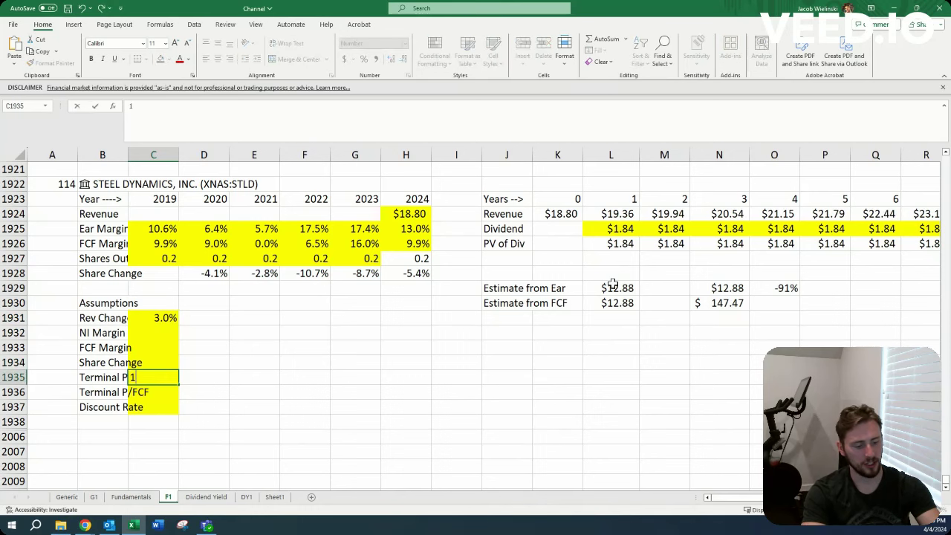
pyautogui.write('5')
pyautogui.press('Return')
pyautogui.write('15')
pyautogui.press('Return')
pyautogui.write('15')
pyautogui.press('Return')
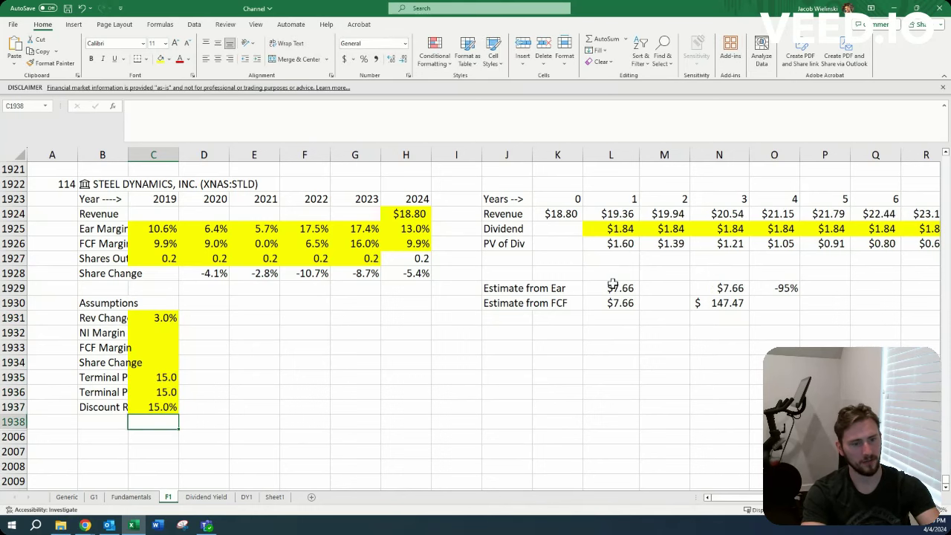
pyautogui.press('Up')
pyautogui.press('Up')
pyautogui.press('Up')
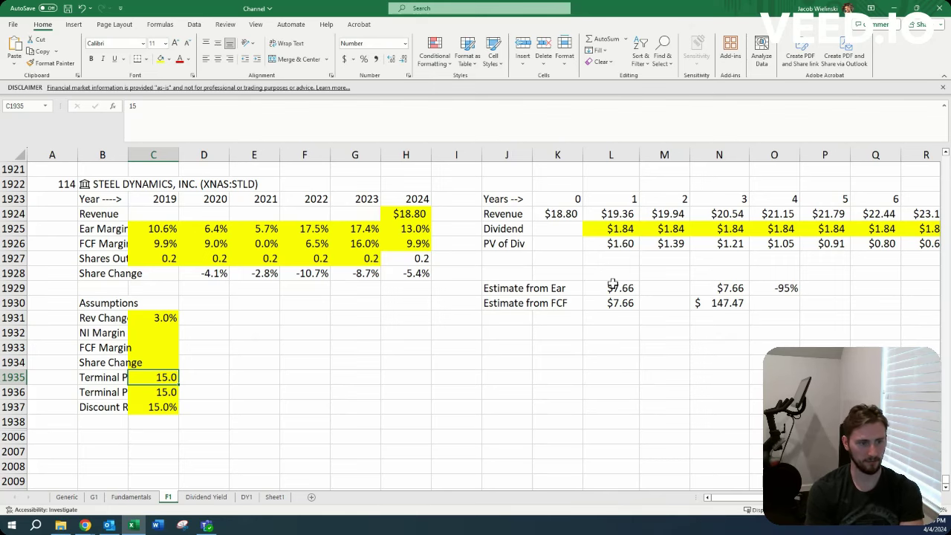
pyautogui.hotkey('alt', 'Tab')
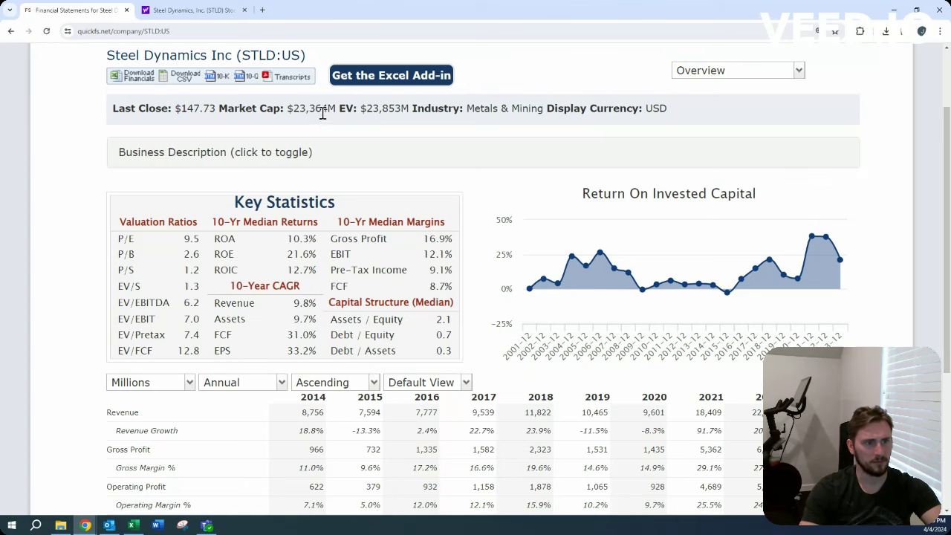
pyautogui.click(741, 71)
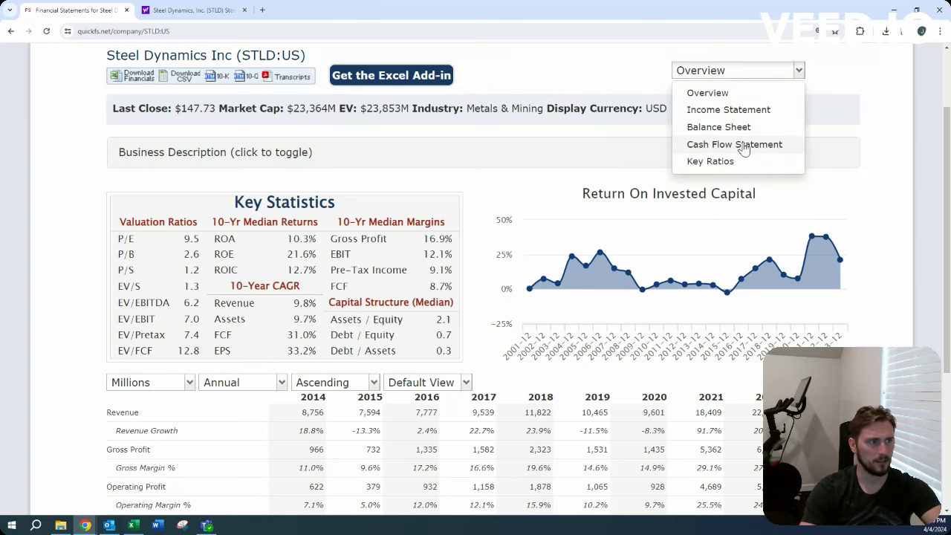
pyautogui.click(743, 145)
pyautogui.click(726, 83)
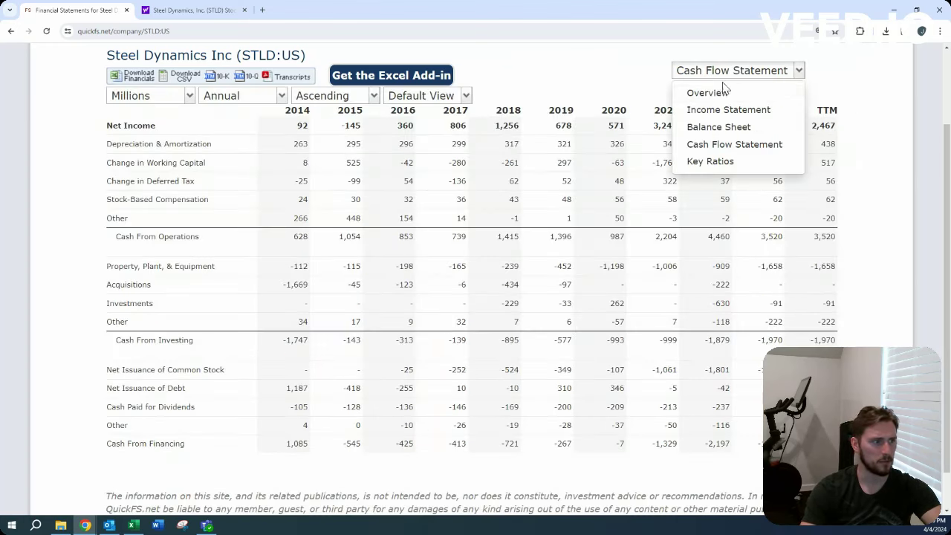
pyautogui.click(724, 92)
# Back in Excel, enter -4% as the Share Change assumption
pyautogui.hotkey('alt', 'Tab')
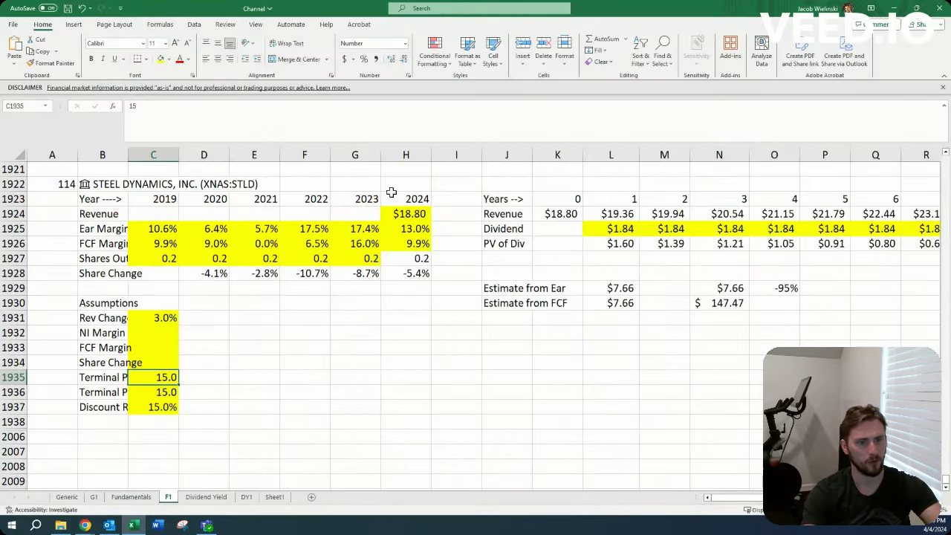
pyautogui.press('Up')
pyautogui.write('-4')
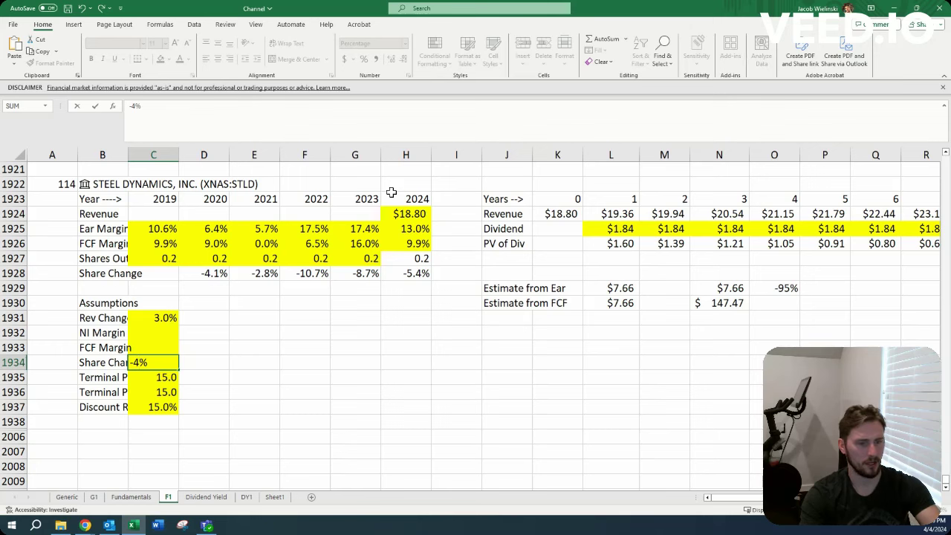
pyautogui.press('Up')
pyautogui.press('Up')
pyautogui.press('Up')
# Review the margin history, then enter 12% NI margin and 10% FCF margin
pyautogui.hotkey('ctrl', 'Up')
pyautogui.hotkey('ctrl', 'Up')
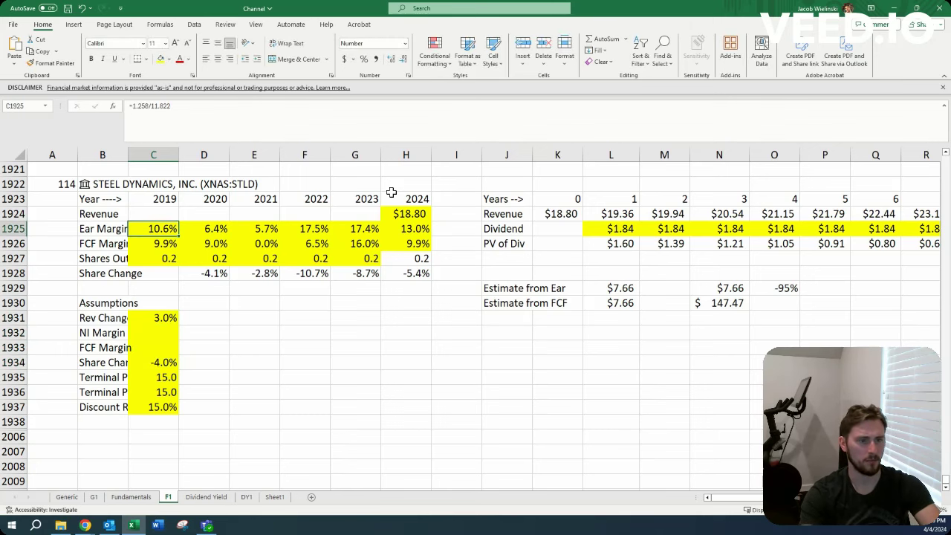
pyautogui.hotkey('ctrl', 'shift', 'Right')
pyautogui.press('Down')
pyautogui.hotkey('ctrl', 'shift', 'Right')
pyautogui.press('Down')
pyautogui.press('Down')
pyautogui.press('Down')
pyautogui.press('Down')
pyautogui.press('Down')
pyautogui.press('Down')
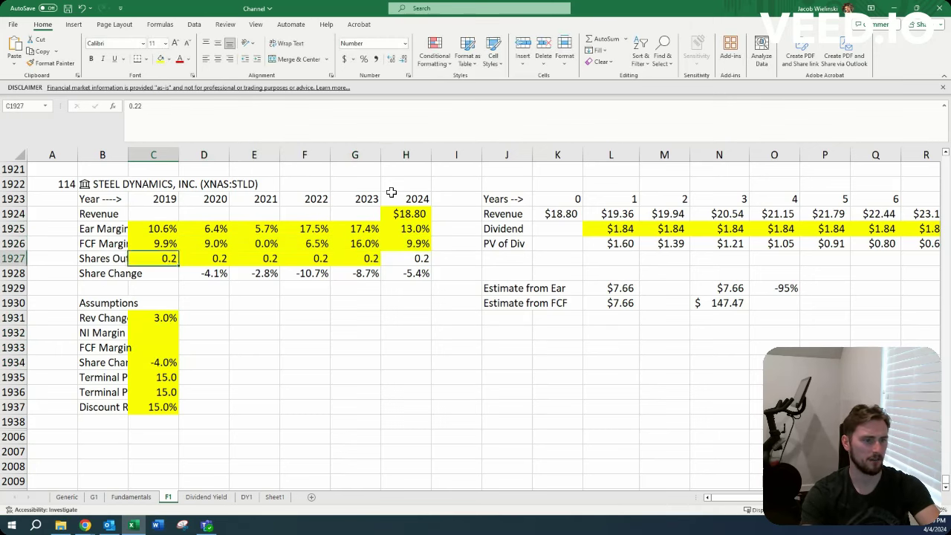
pyautogui.write('12')
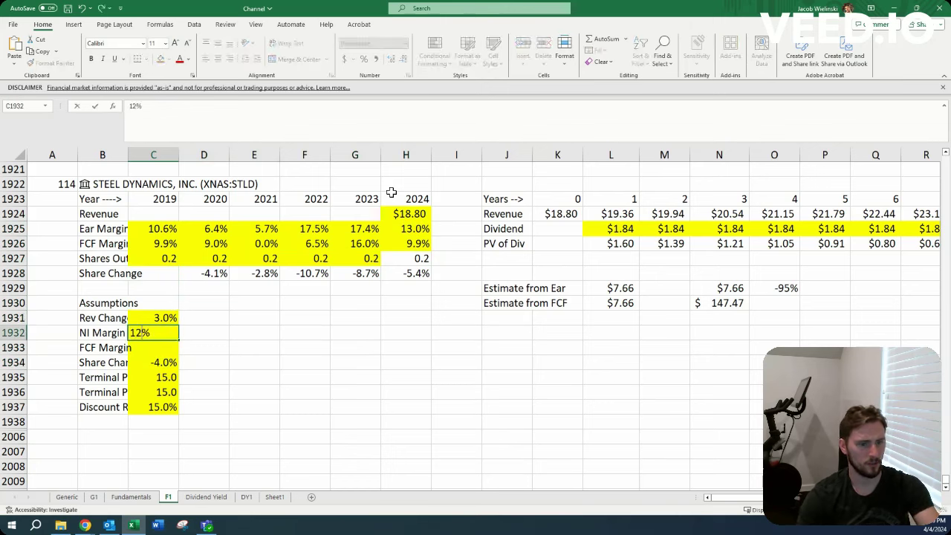
pyautogui.press('Down')
pyautogui.write('10')
pyautogui.press('Down')
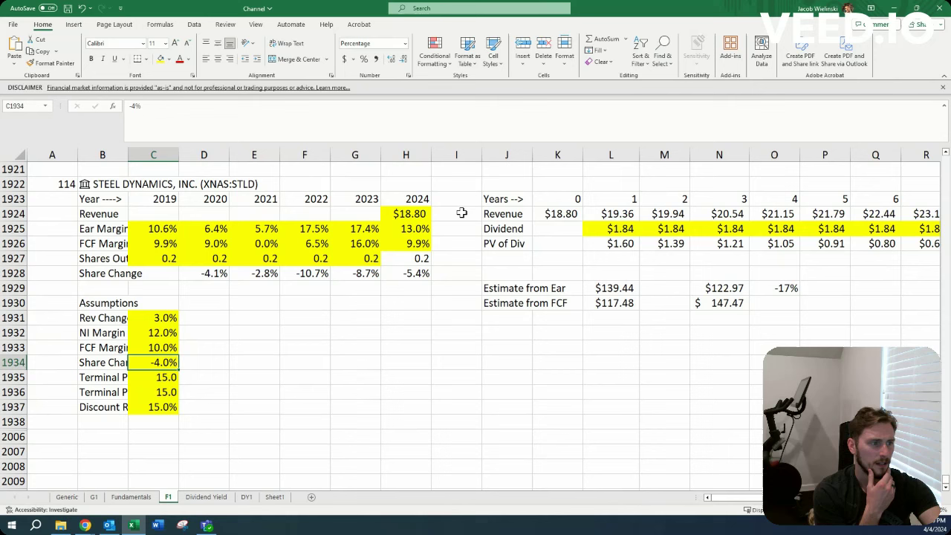
# Revise the NI margin to 11% and FCF margin to 9%, cross-checking QuickFS
pyautogui.click(169, 334)
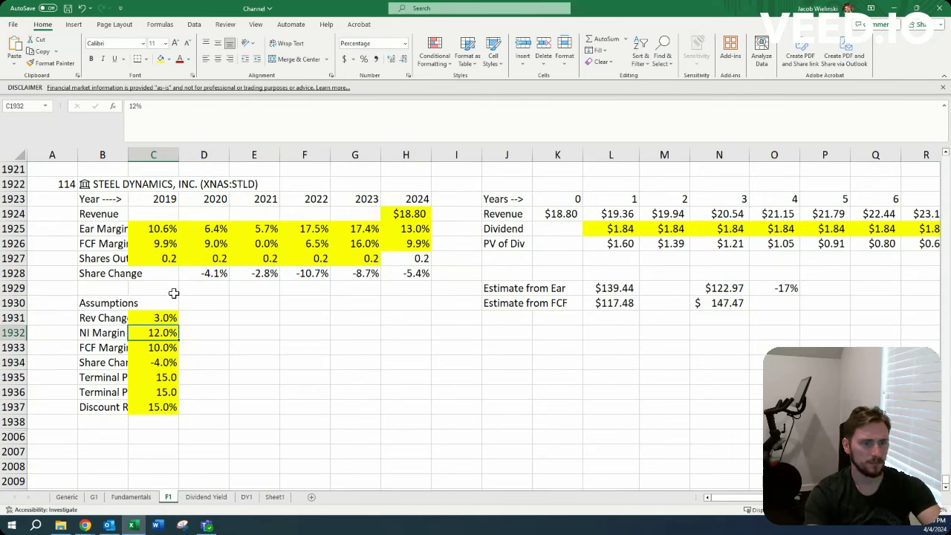
pyautogui.click(166, 243)
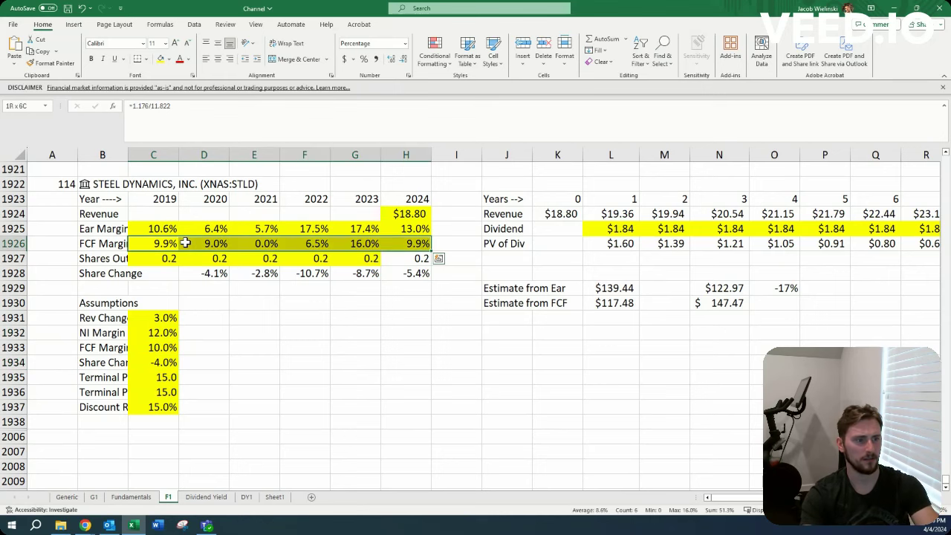
pyautogui.press('Down')
pyautogui.press('Down')
pyautogui.press('Down')
pyautogui.press('Down')
pyautogui.press('Down')
pyautogui.press('Down')
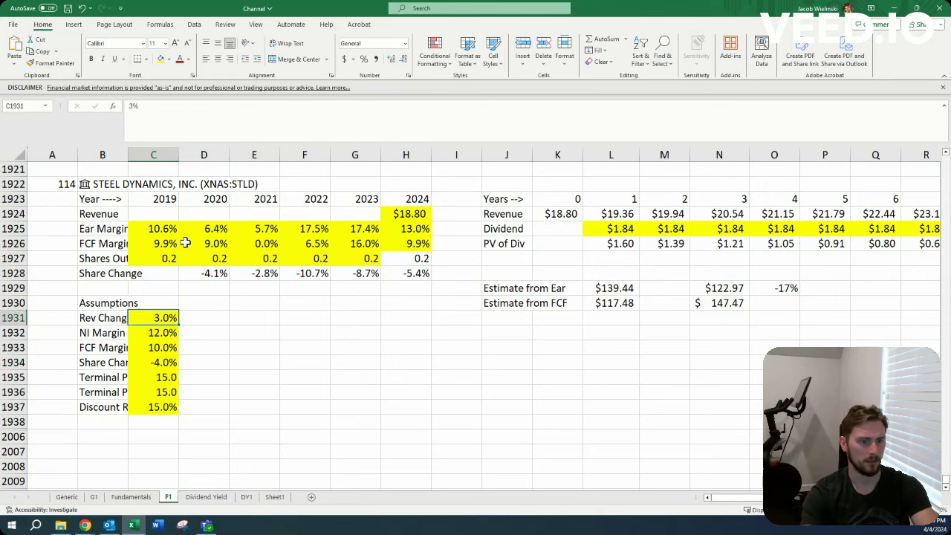
pyautogui.write('11')
pyautogui.press('Return')
pyautogui.write('9')
pyautogui.press('Return')
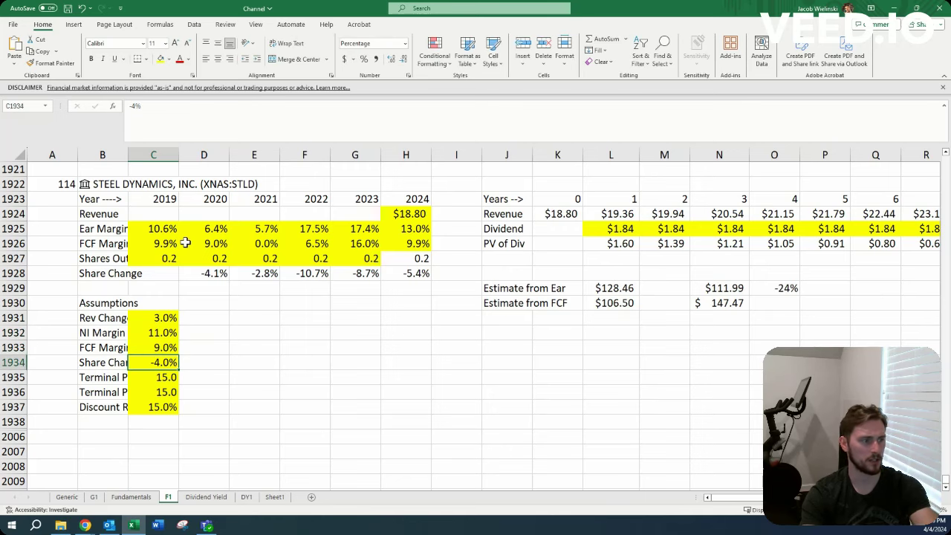
pyautogui.hotkey('alt', 'Tab')
pyautogui.scroll(-2, 552, 247)
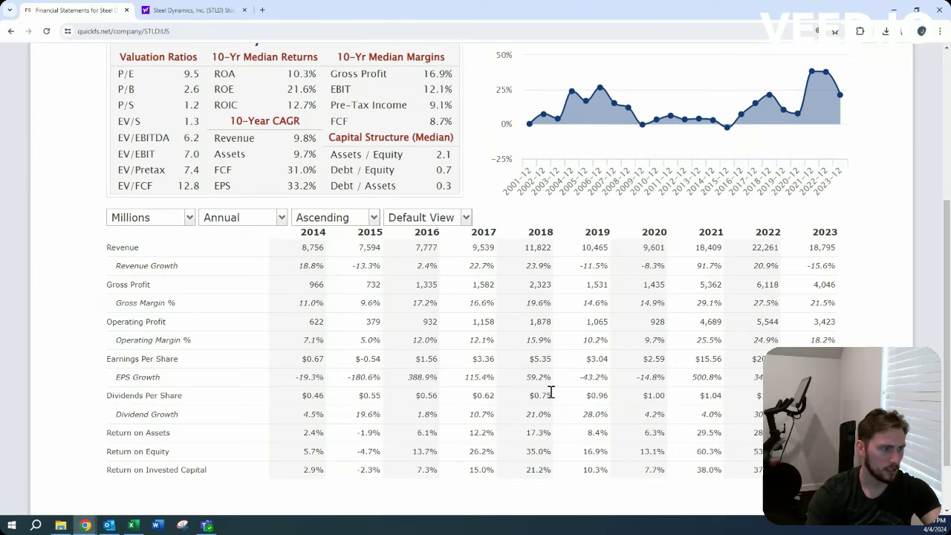
pyautogui.hotkey('alt', 'Tab')
# Enter =L1925*1.03 in M1925 so the year-2 dividend grows 3%
pyautogui.click(671, 228)
pyautogui.write('=')
pyautogui.press('Left')
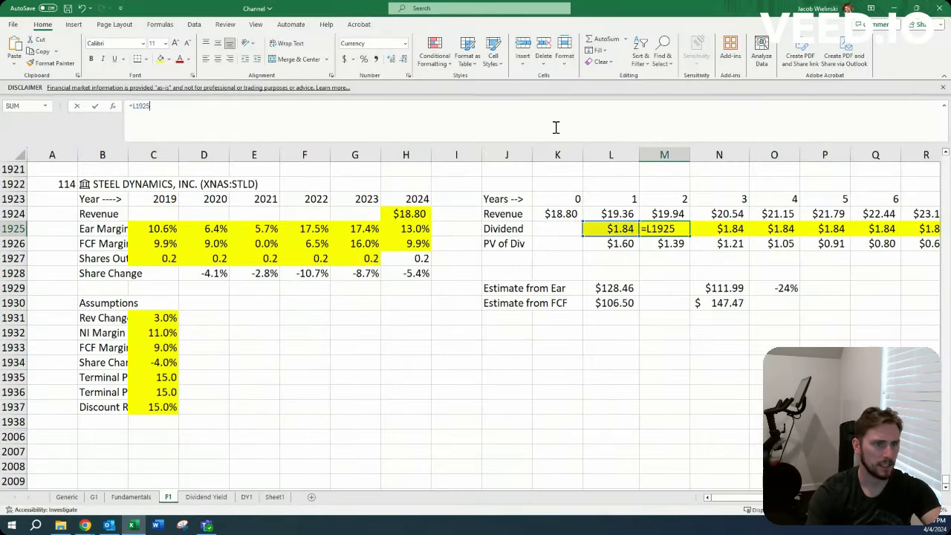
pyautogui.write('*1.03')
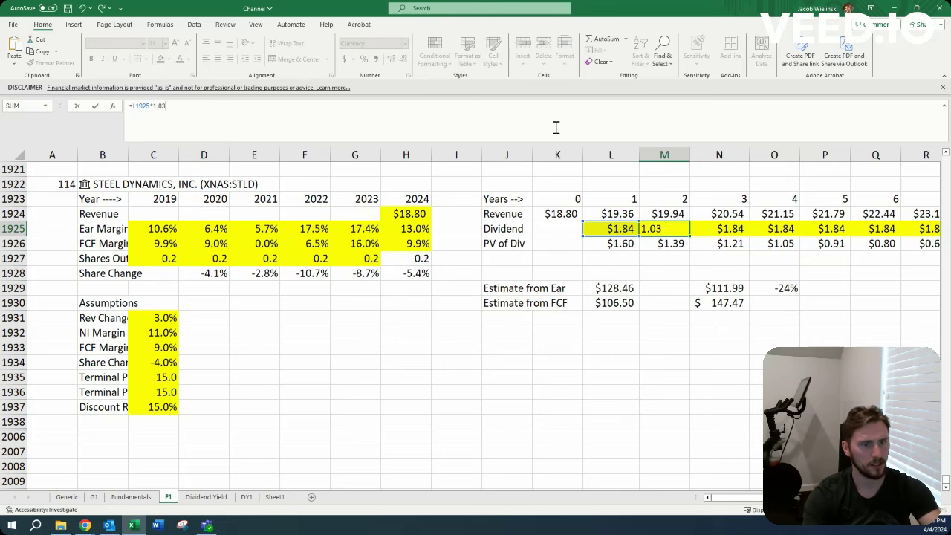
pyautogui.hotkey('ctrl', 'Return')
# Paste that formula into N1925:R1925 as formulas only, then check the $1.84 base dividend
pyautogui.hotkey('ctrl', 'c')
pyautogui.hotkey('shift', 'Right')
pyautogui.hotkey('shift', 'Right')
pyautogui.hotkey('shift', 'Right')
pyautogui.hotkey('shift', 'Right')
pyautogui.hotkey('shift', 'Right')
pyautogui.hotkey('ctrl', 'alt', 'v')
pyautogui.press('Return')
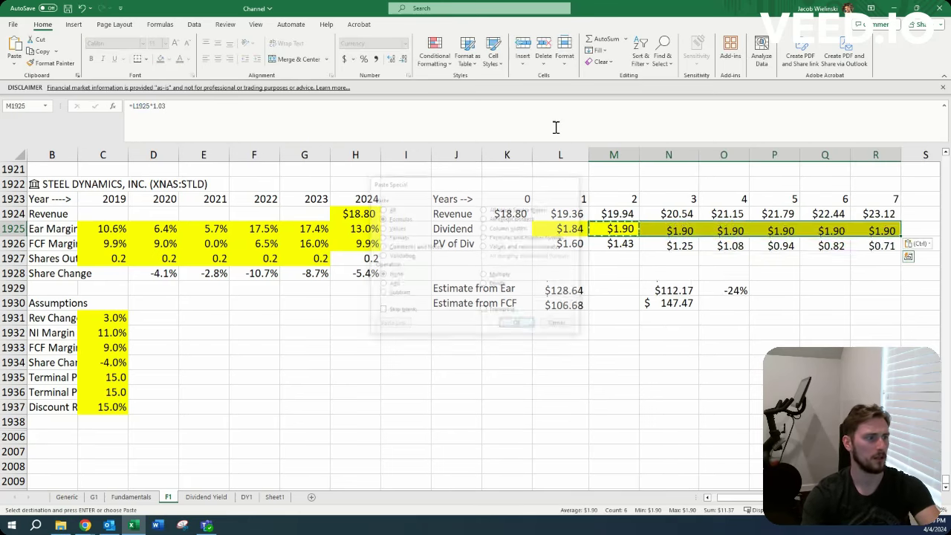
pyautogui.hotkey('ctrl', 'Left')
pyautogui.hotkey('ctrl', 'Left')
pyautogui.hotkey('ctrl', 'Left')
pyautogui.hotkey('ctrl', 'Left')
pyautogui.hotkey('ctrl', 'Left')
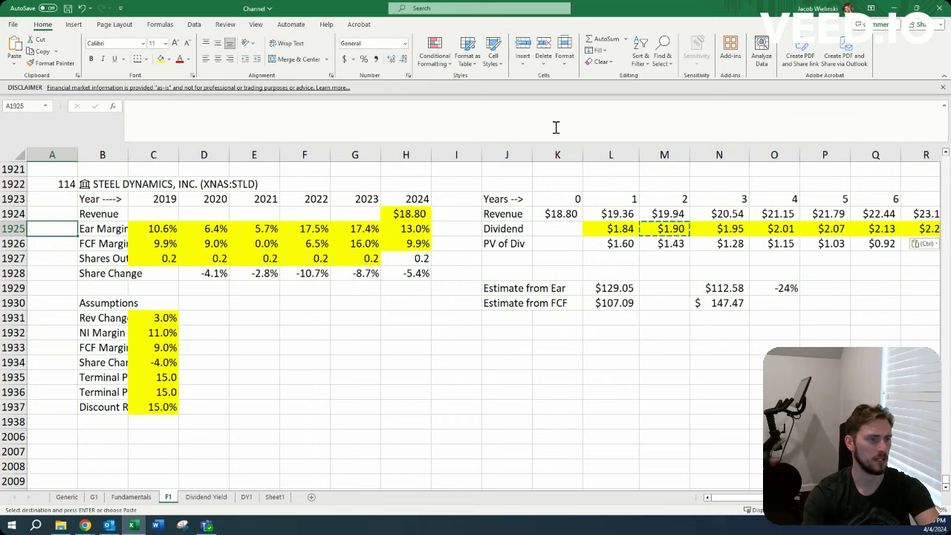
pyautogui.click(173, 364)
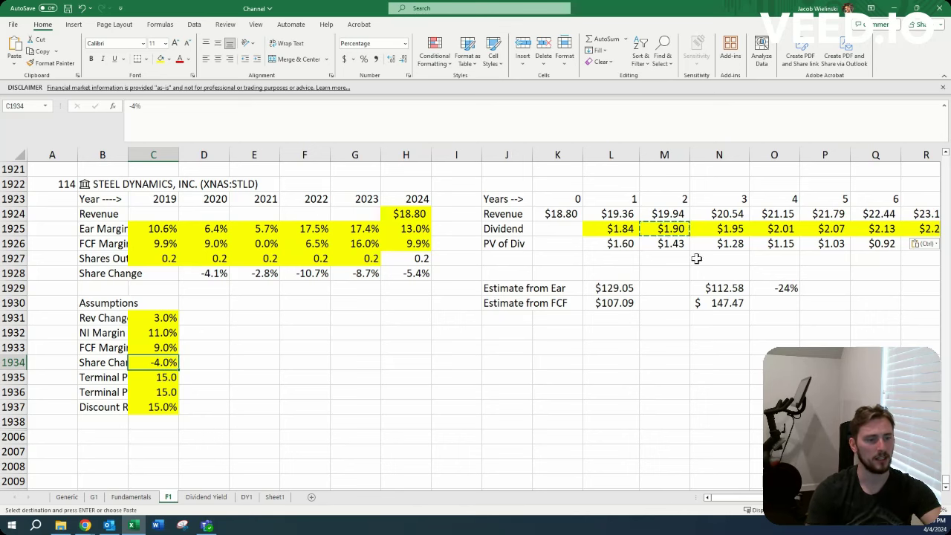
pyautogui.click(631, 228)
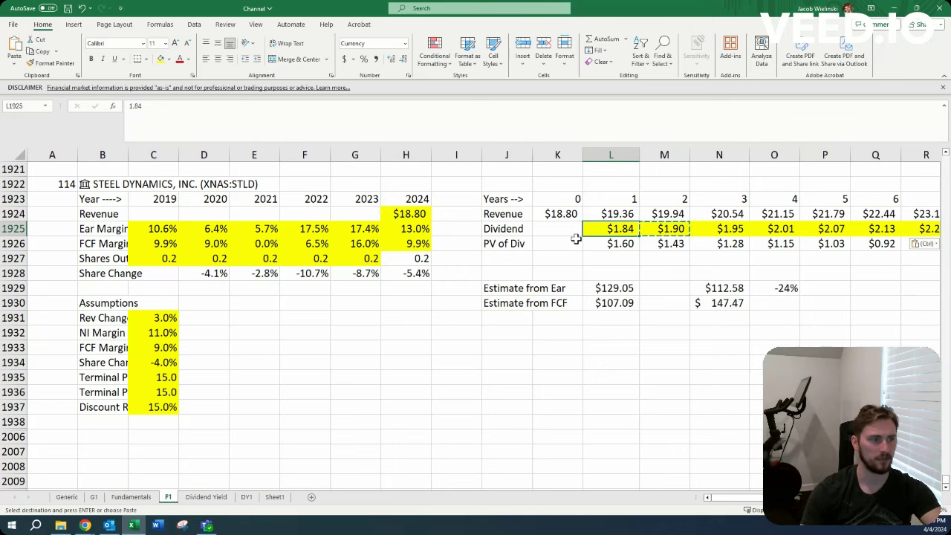
# Change M1925 to =L1925*1.05 and paste it as formulas across N1925:R1925
pyautogui.click(672, 232)
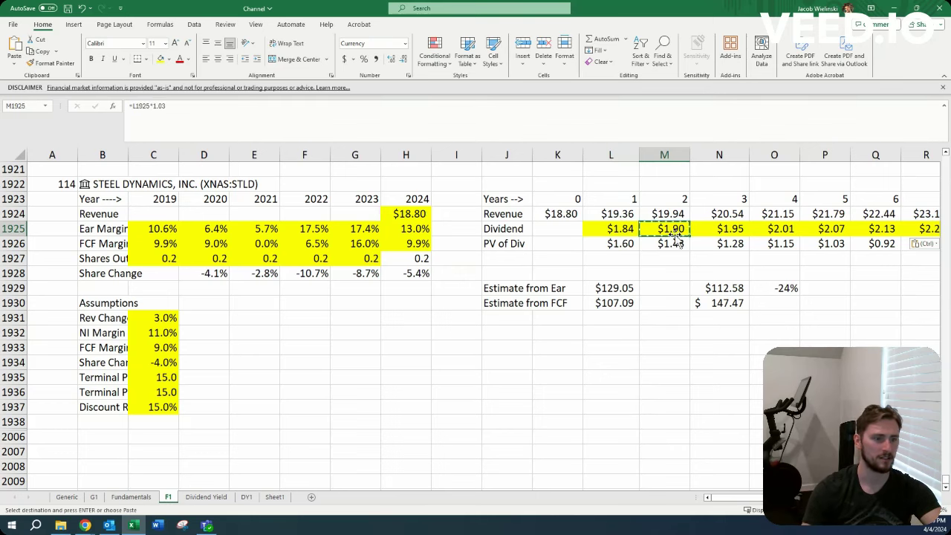
pyautogui.click(364, 113)
pyautogui.press('BackSpace')
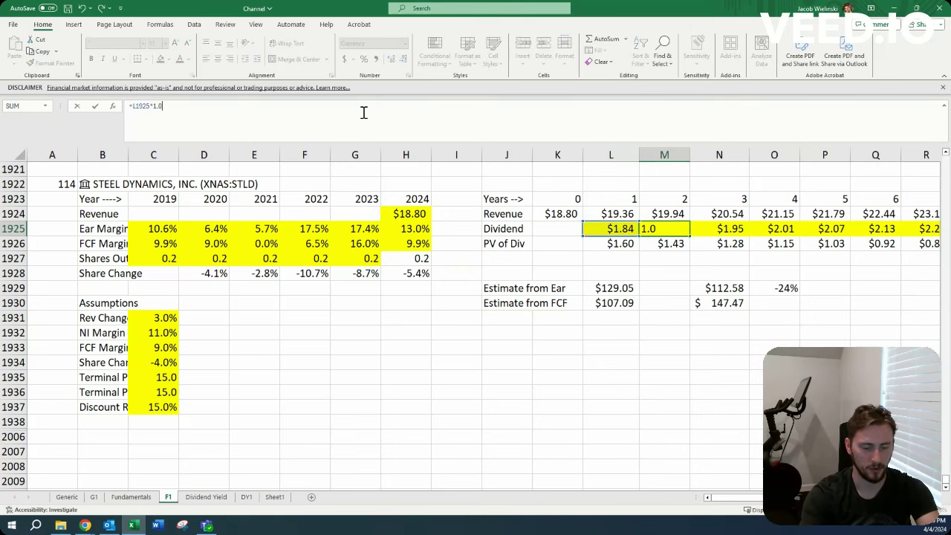
pyautogui.write('5')
pyautogui.hotkey('ctrl', 'Return')
pyautogui.hotkey('ctrl', 'c')
pyautogui.hotkey('ctrl', 'shift', 'Right')
pyautogui.hotkey('ctrl', 'alt', 'v')
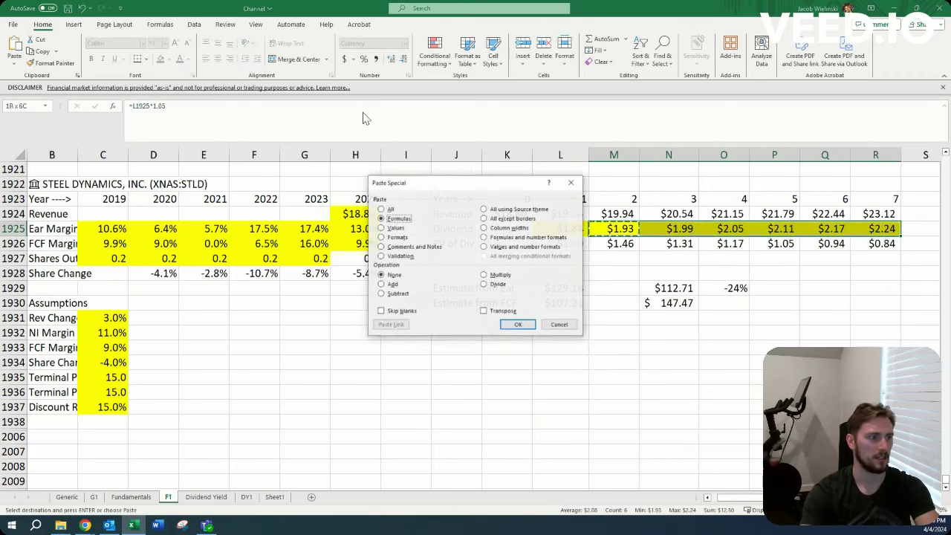
pyautogui.press('f')
pyautogui.press('Return')
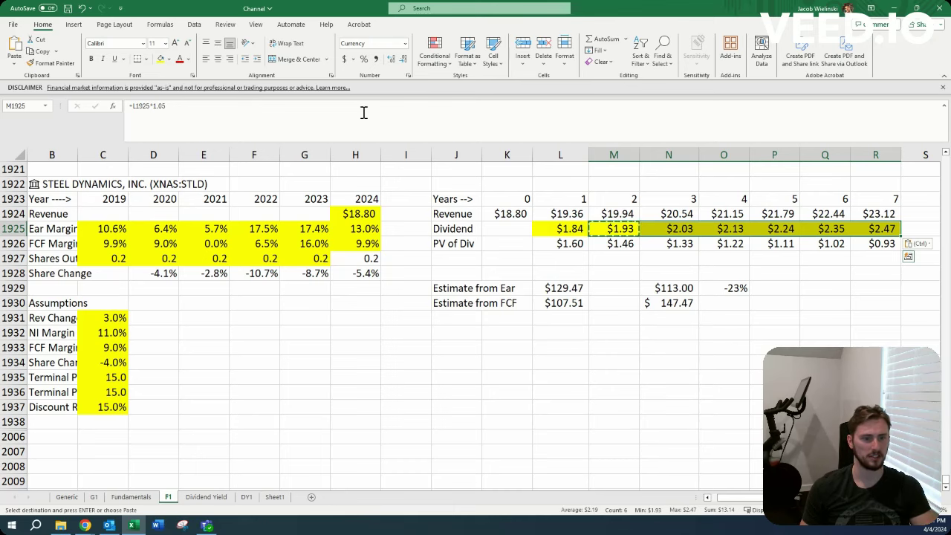
pyautogui.hotkey('ctrl', 'Left')
pyautogui.hotkey('ctrl', 'Left')
pyautogui.hotkey('ctrl', 'Left')
pyautogui.hotkey('ctrl', 'Left')
pyautogui.hotkey('ctrl', 'Left')
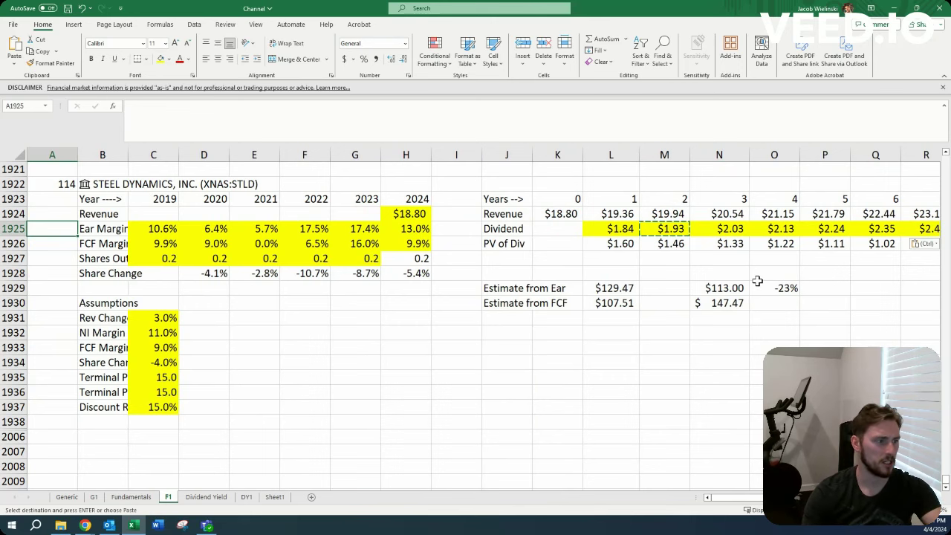
pyautogui.click(776, 287)
pyautogui.click(168, 408)
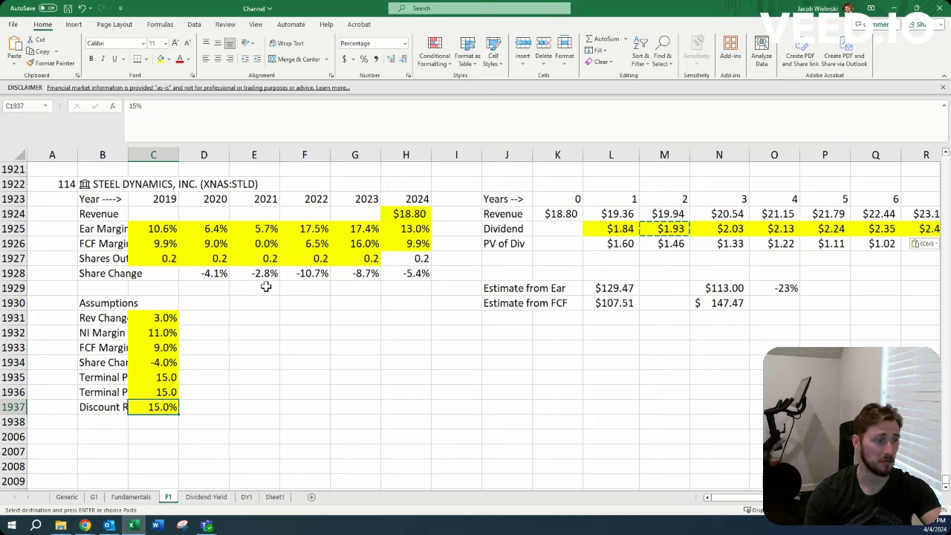
pyautogui.hotkey('alt', 'Tab')
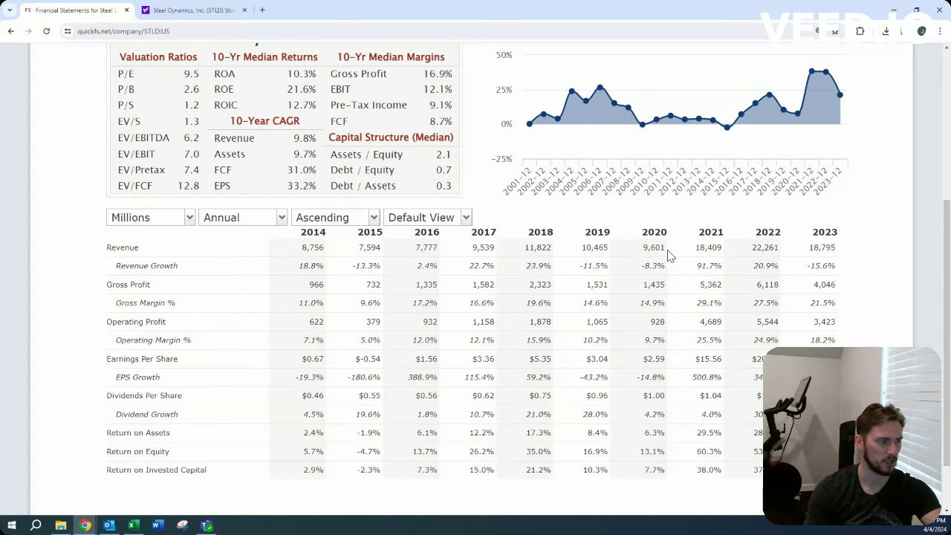
pyautogui.hotkey('alt', 'Tab')
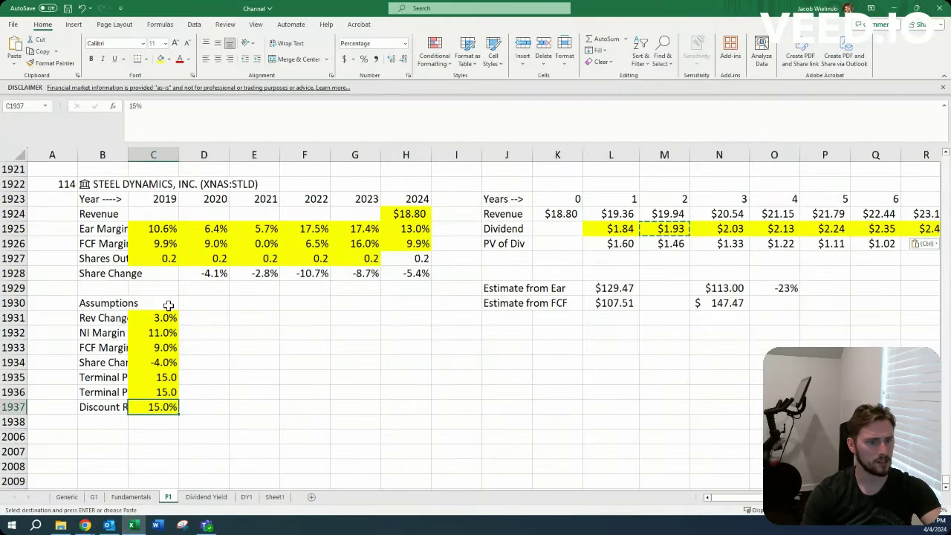
pyautogui.click(66, 243)
pyautogui.click(65, 274)
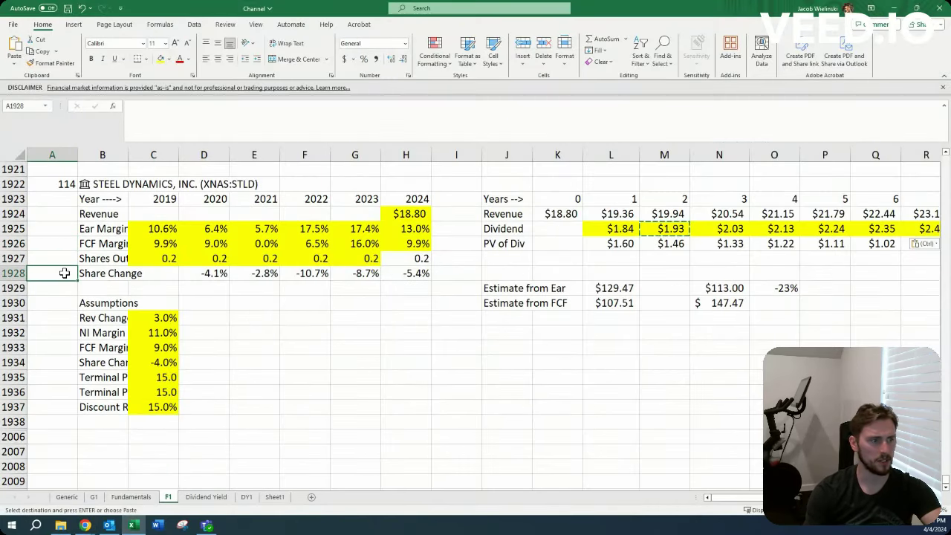